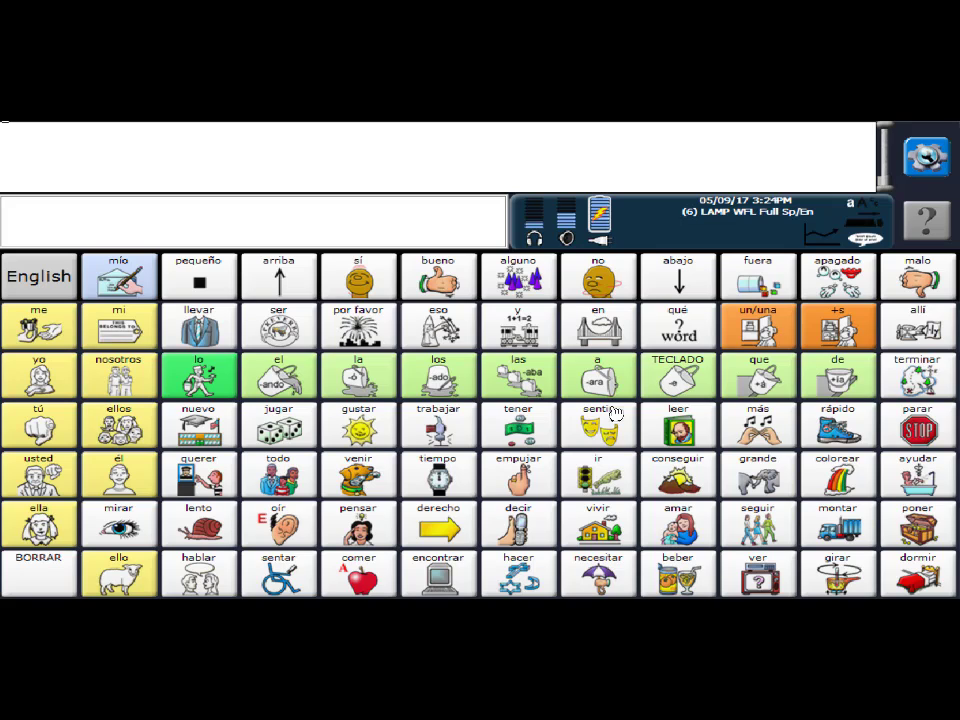
Change the device's speech voice to Microsoft Zira Desktop and save the speech settings
{"action": "left_click", "coordinate": [927, 157]}
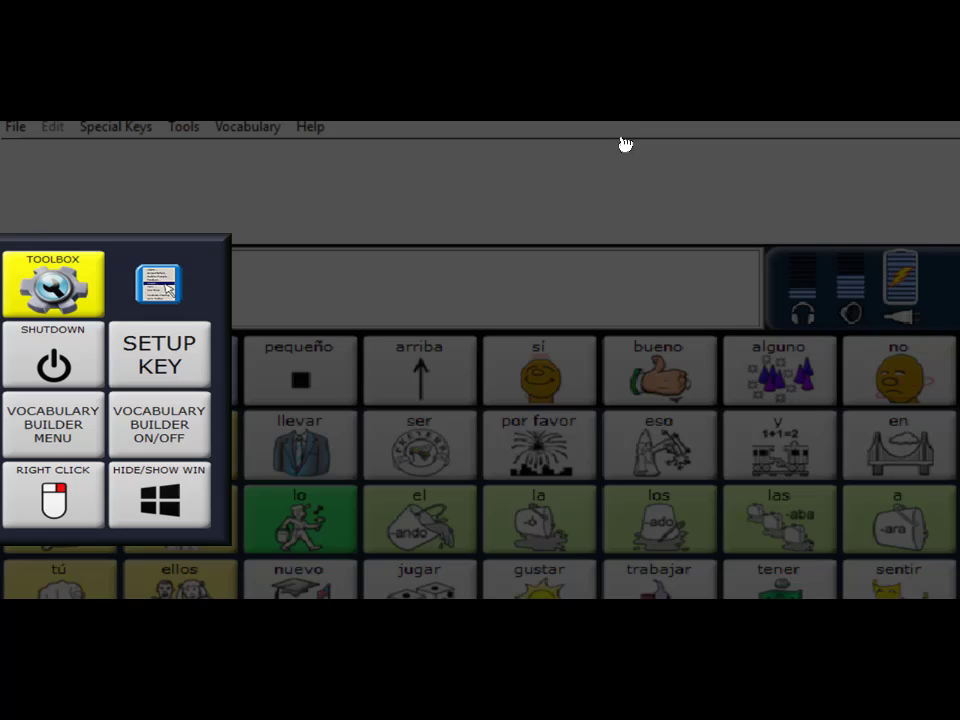
{"action": "left_click", "coordinate": [31, 163]}
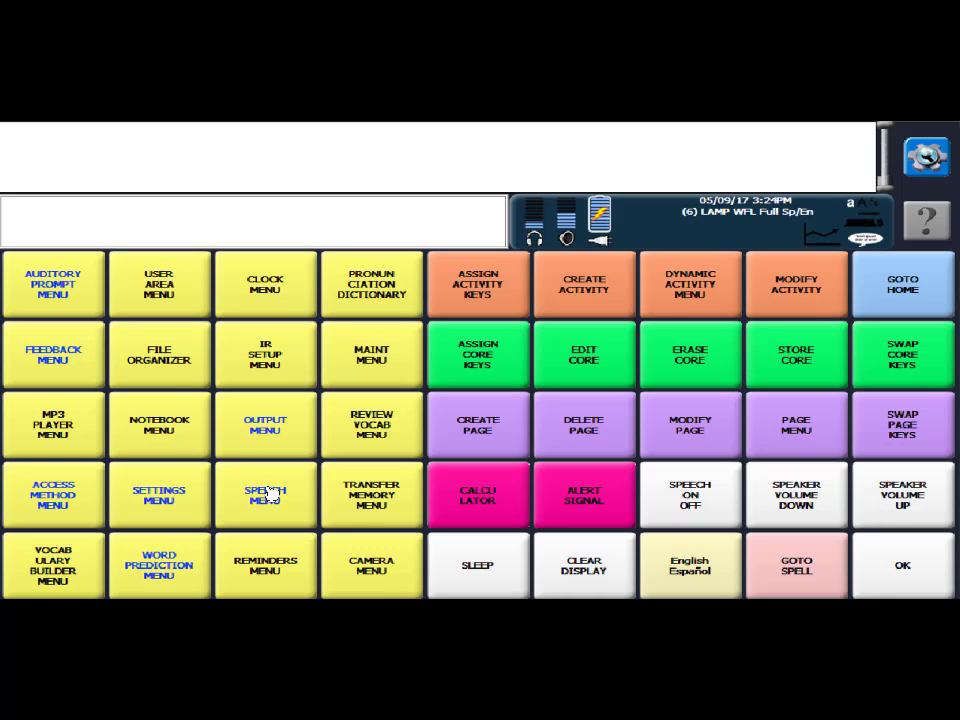
{"action": "left_click", "coordinate": [265, 494]}
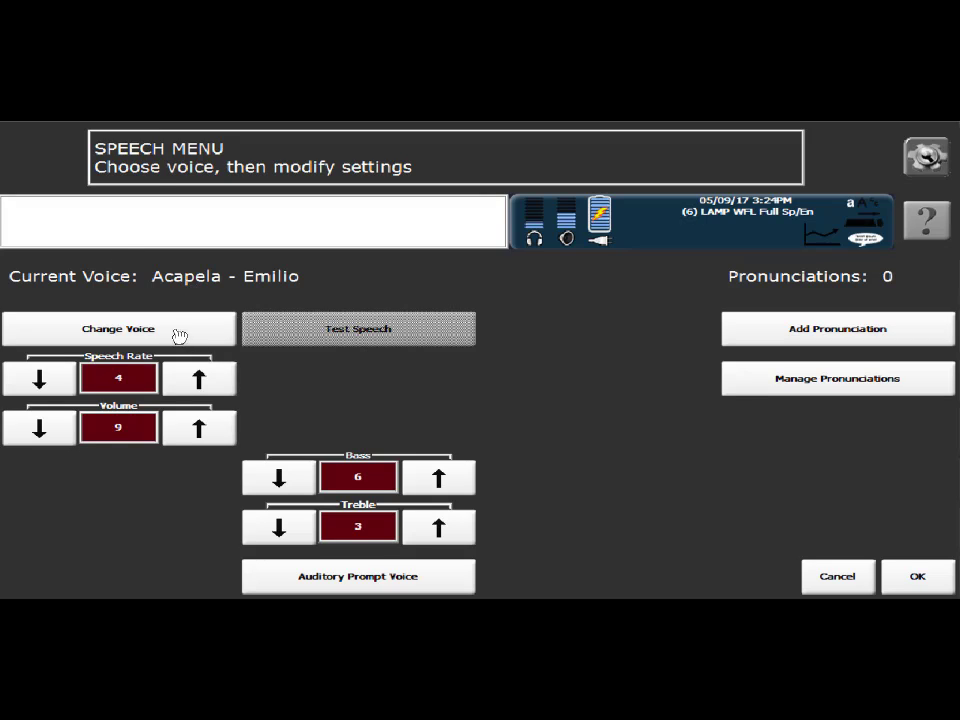
{"action": "left_click", "coordinate": [180, 338]}
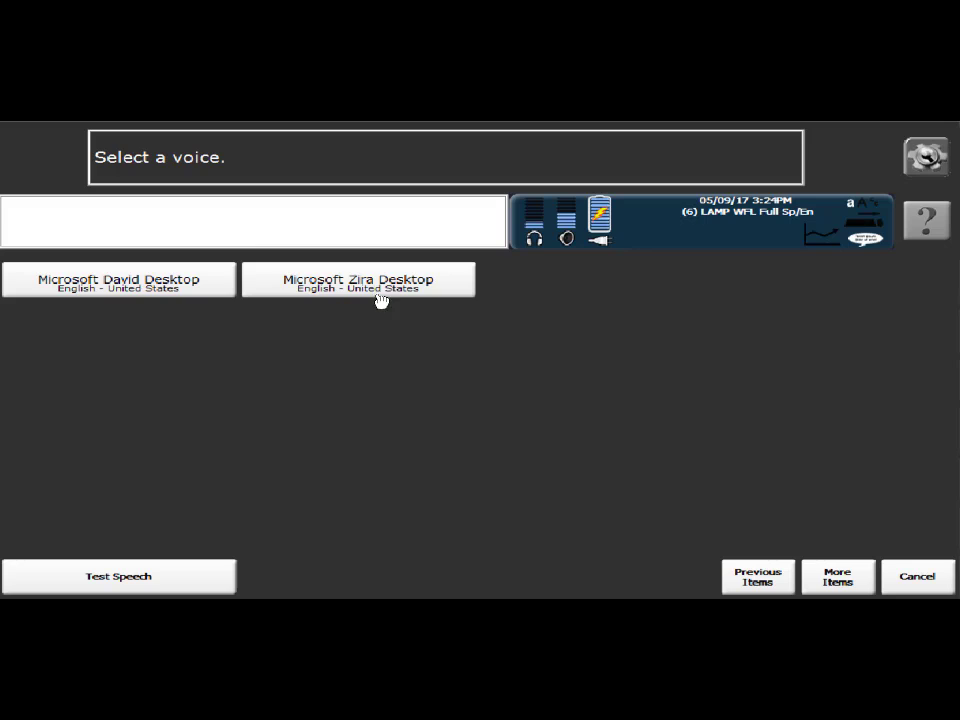
{"action": "left_click", "coordinate": [233, 278]}
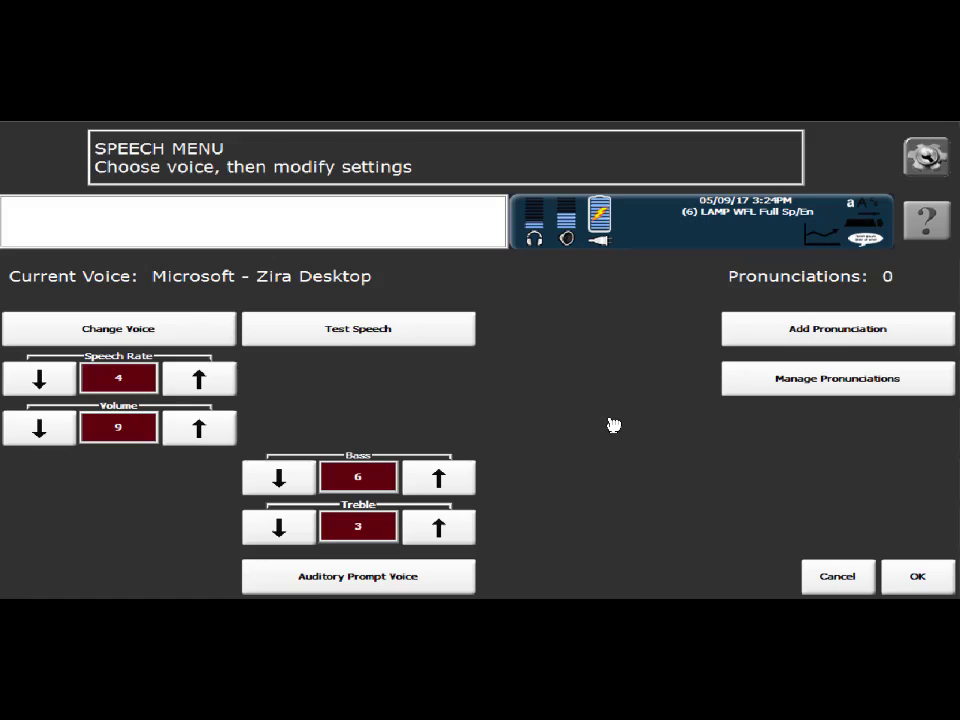
{"action": "left_click", "coordinate": [917, 576]}
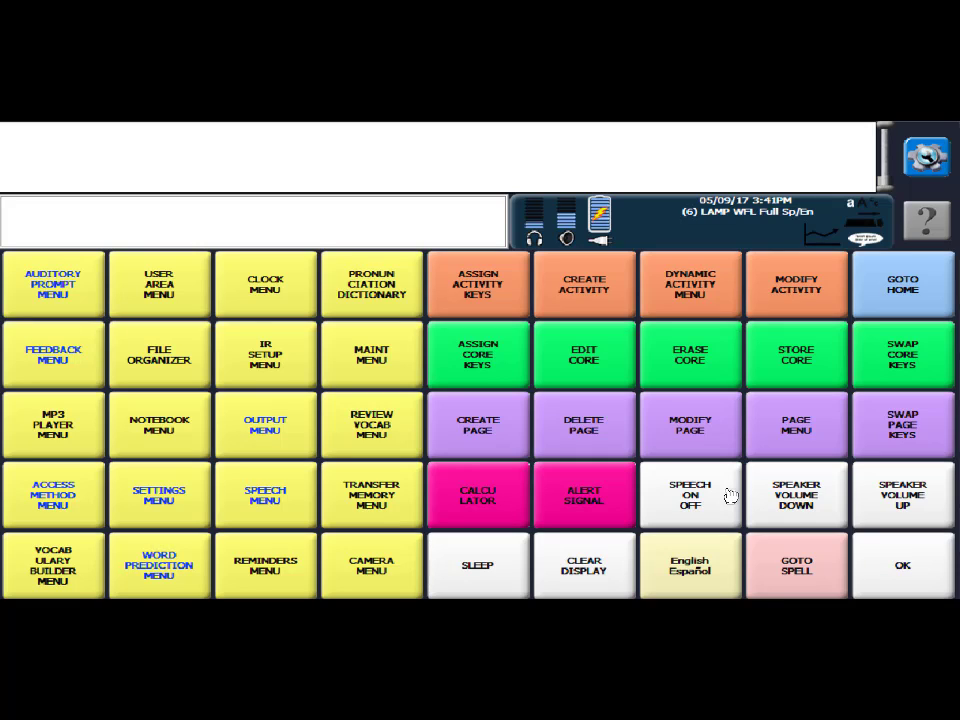
Set the user area's communication language to English - United States and return to the home page
{"action": "left_click", "coordinate": [172, 289]}
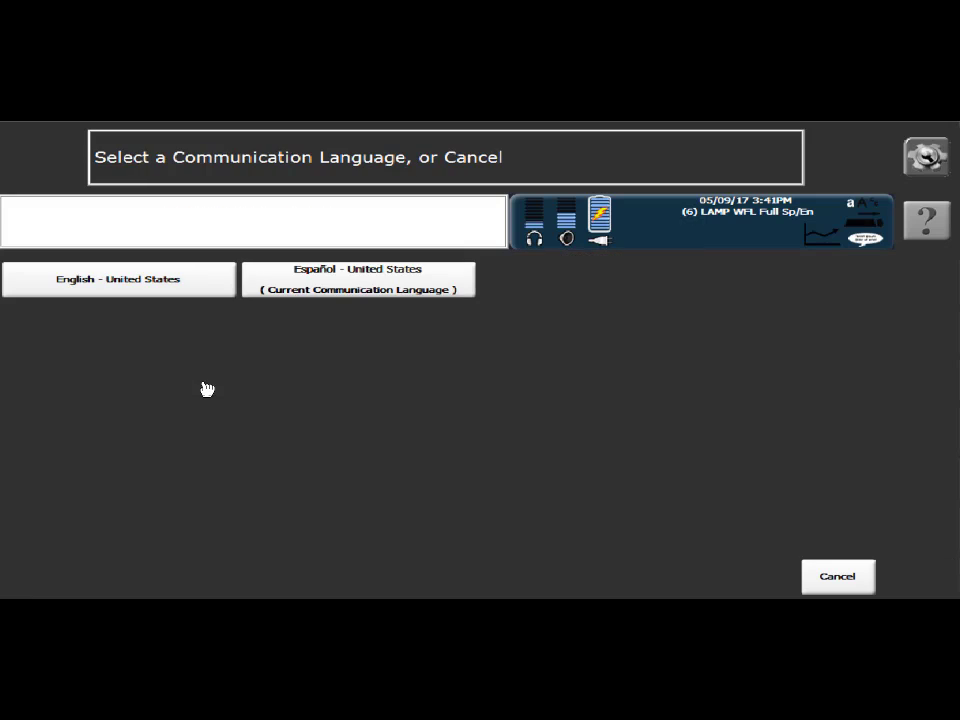
{"action": "left_click", "coordinate": [145, 291]}
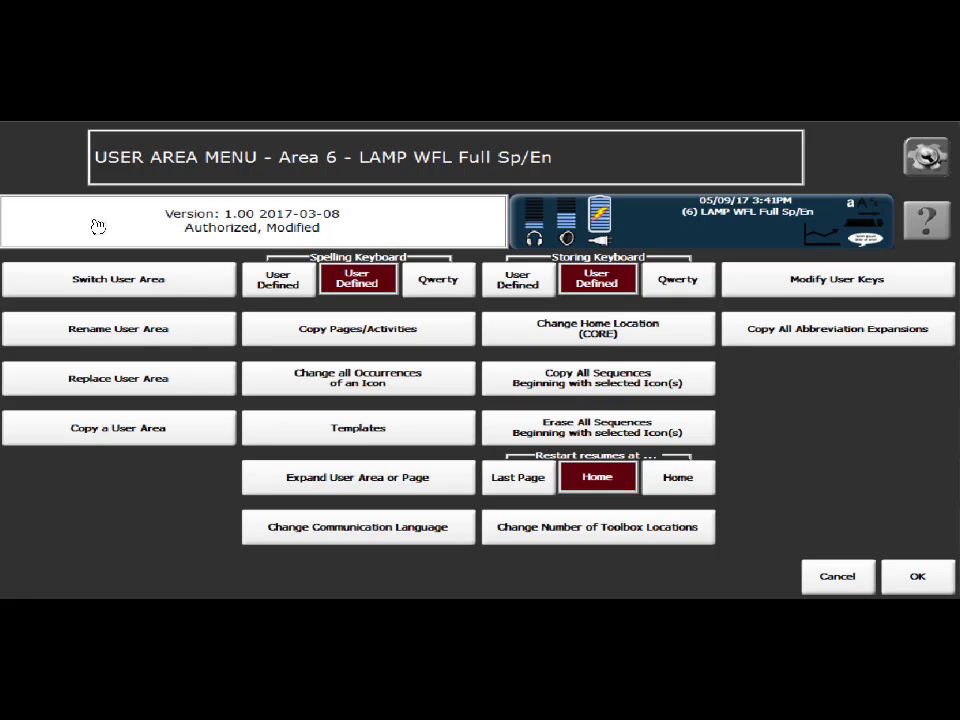
{"action": "left_click", "coordinate": [917, 580]}
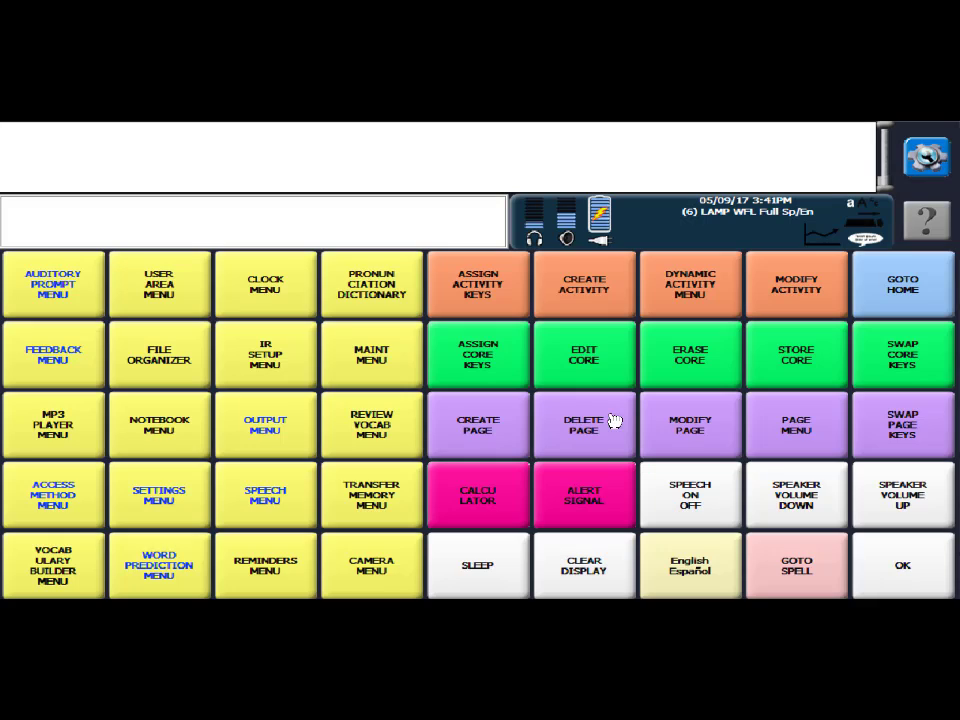
{"action": "left_click", "coordinate": [920, 570]}
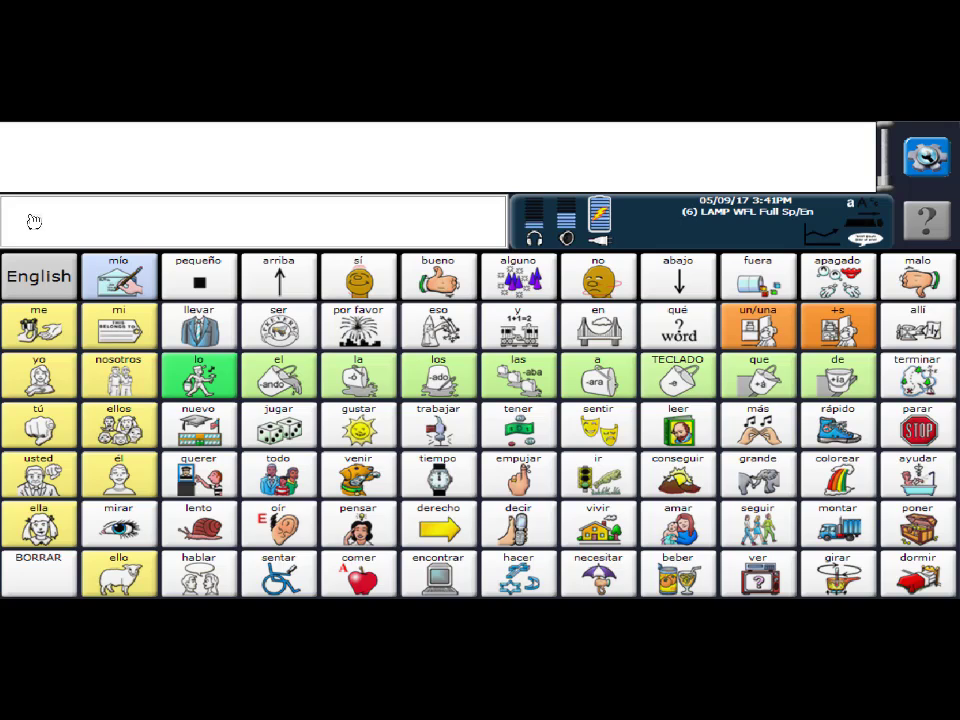
Open the English key's setup and remove the VOICE-SET-TEMPORARY tool from its assignment, keeping SET-PAGE(English)
{"action": "left_click", "coordinate": [926, 157]}
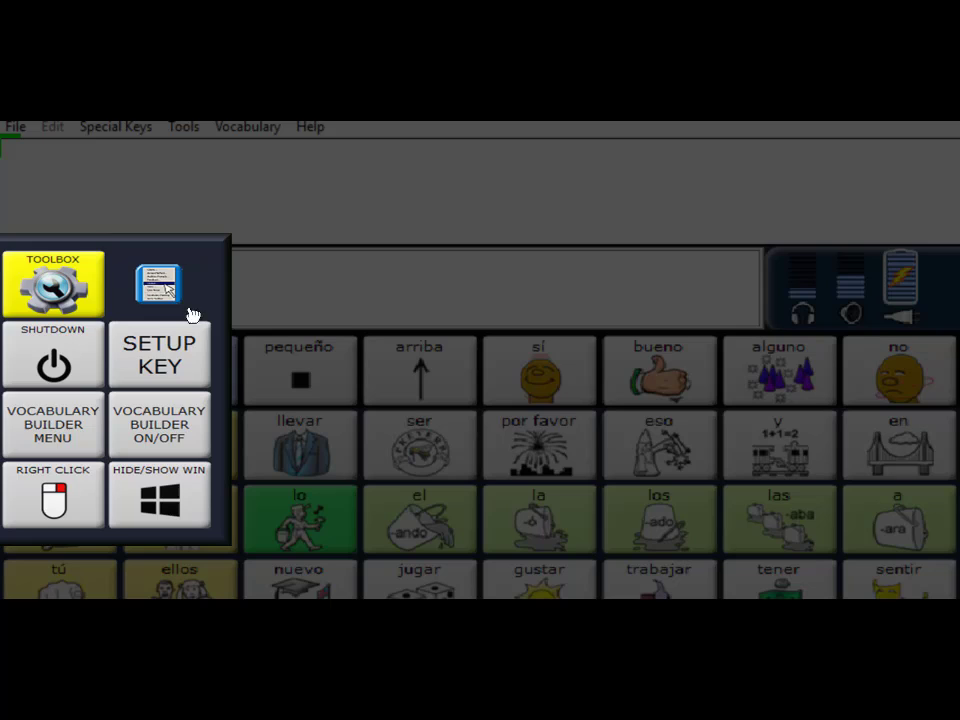
{"action": "left_click", "coordinate": [100, 276]}
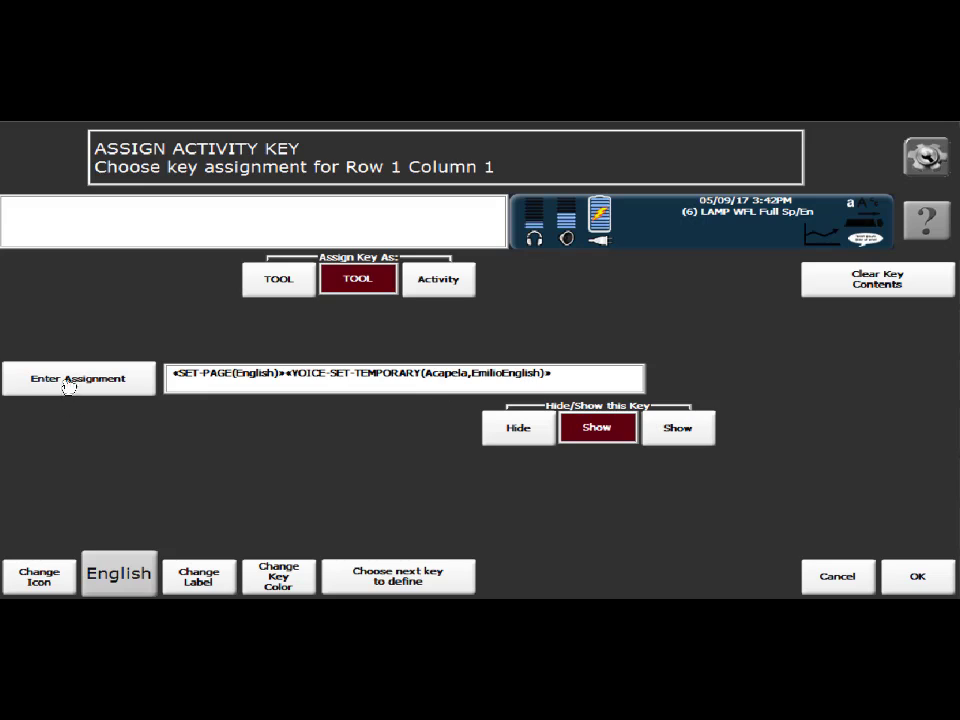
{"action": "left_click", "coordinate": [47, 286]}
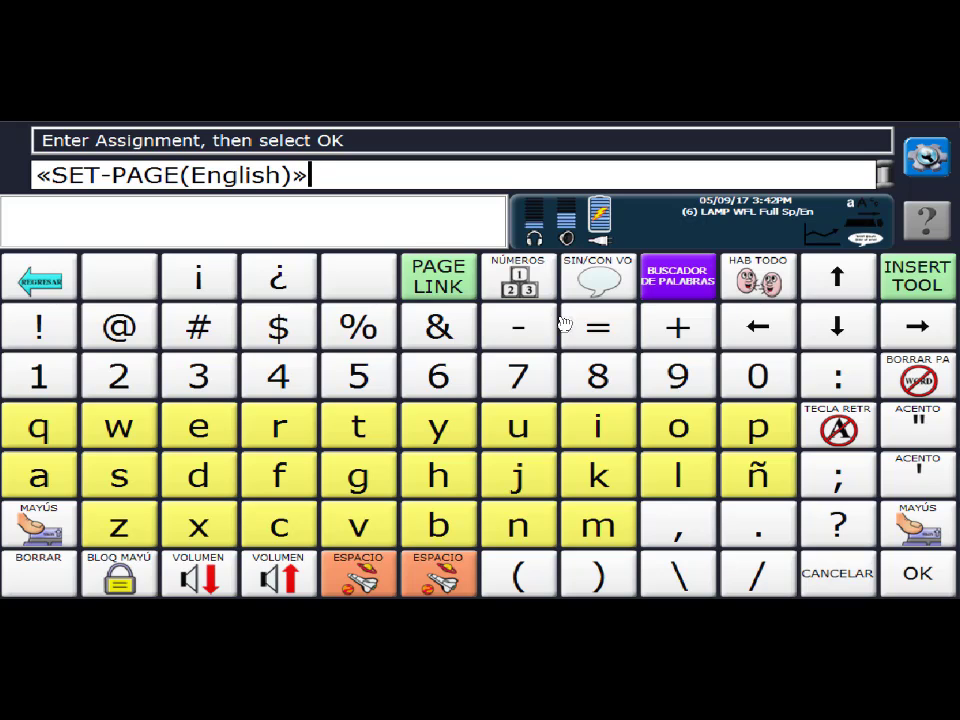
Add a VOICE SET TEMPORARY tool using the Microsoft Zira Desktop voice to the English key's assignment and save the key
{"action": "left_click", "coordinate": [912, 285]}
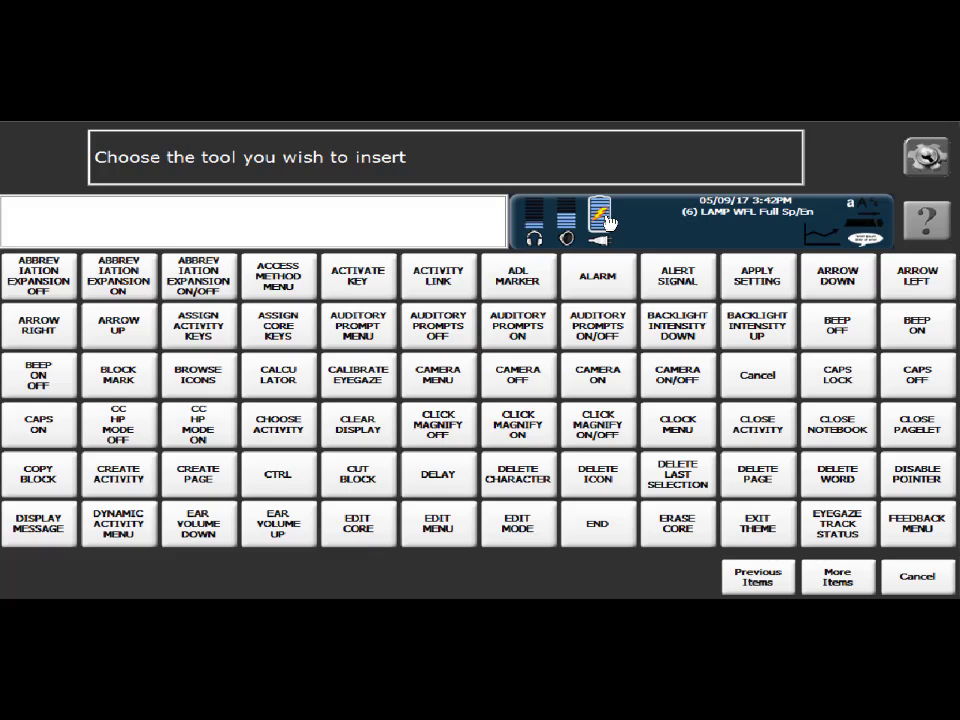
{"action": "left_click", "coordinate": [840, 572]}
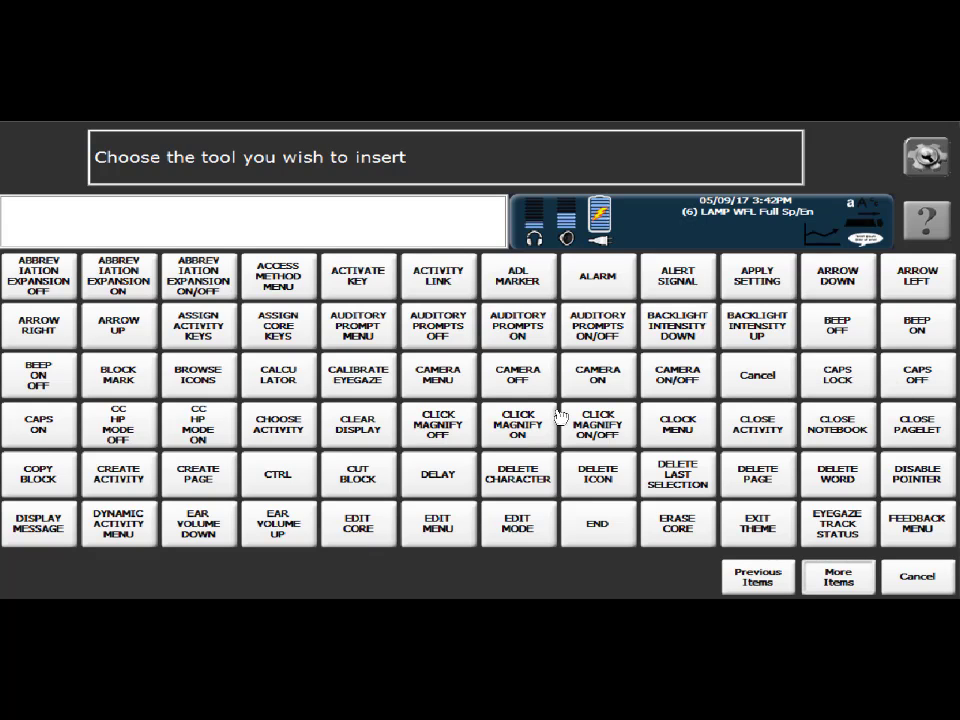
{"action": "left_click", "coordinate": [838, 576]}
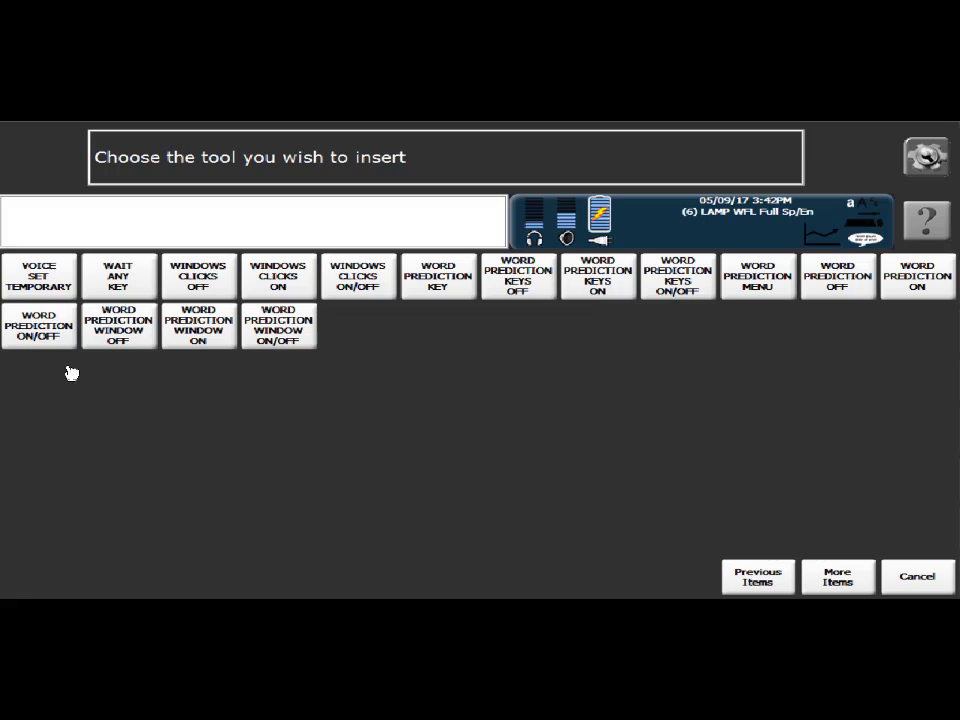
{"action": "left_click", "coordinate": [60, 287]}
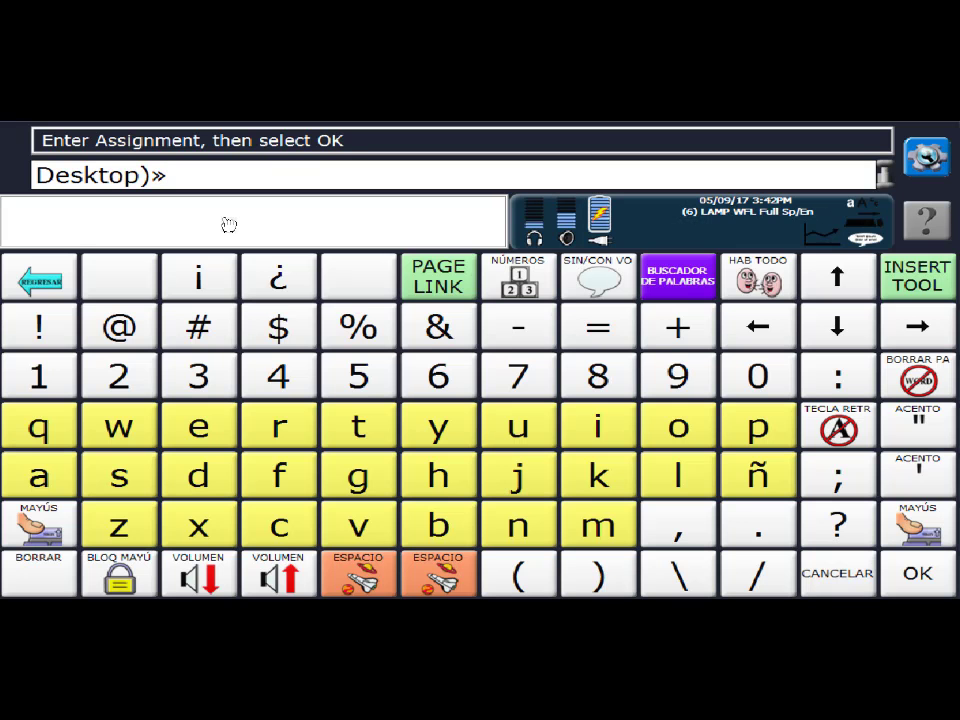
{"action": "left_click", "coordinate": [917, 574]}
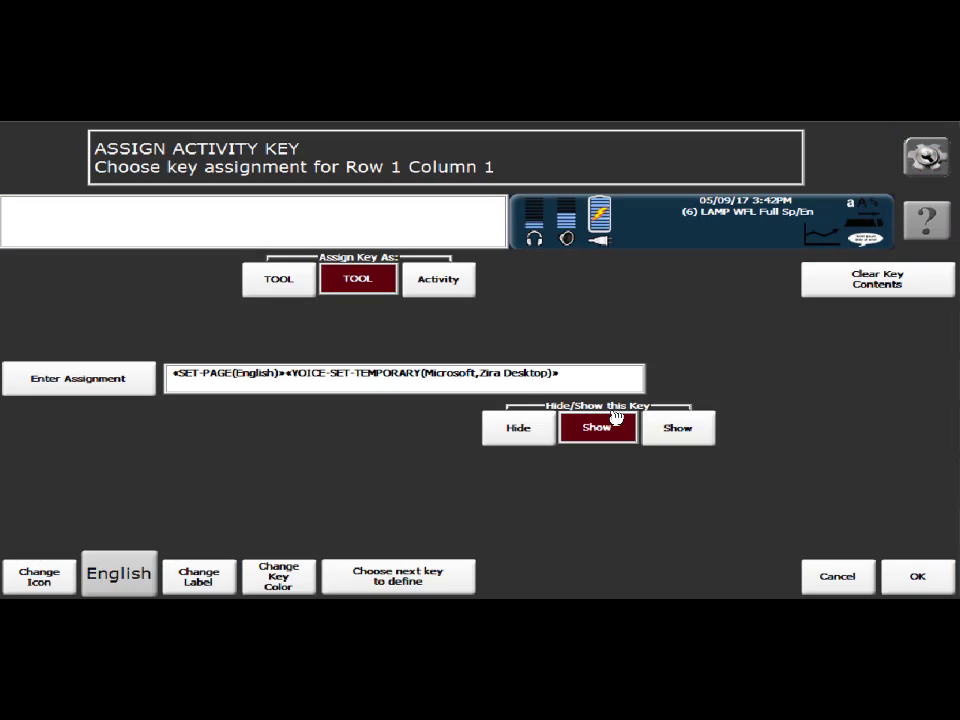
{"action": "key", "text": "Return"}
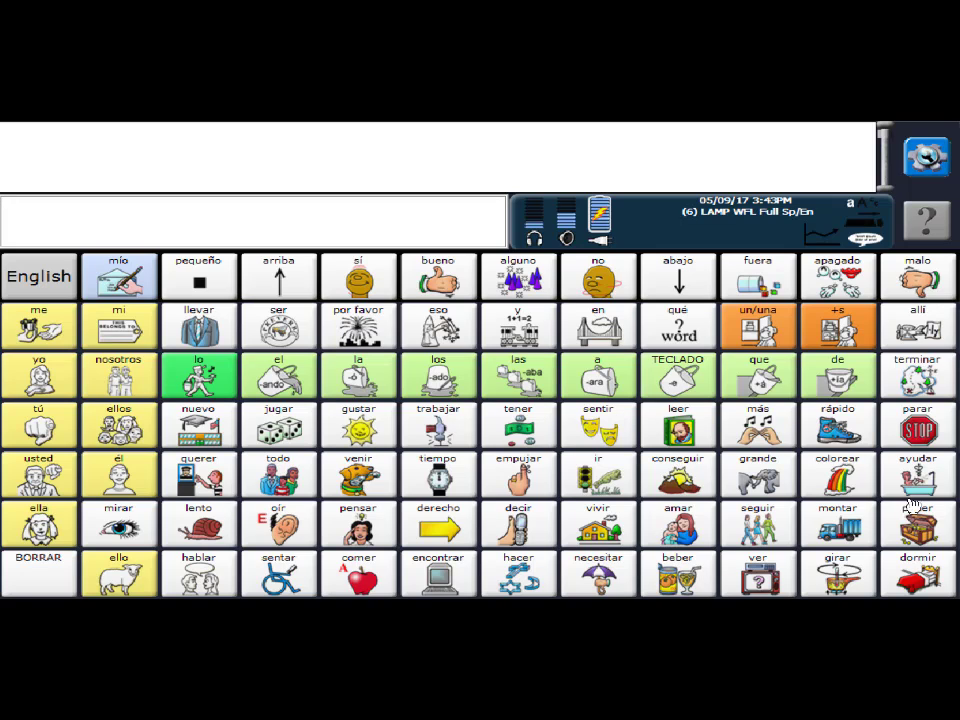
Open the user area settings, confirm them, and return to the Spanish home page
{"action": "left_click", "coordinate": [929, 162]}
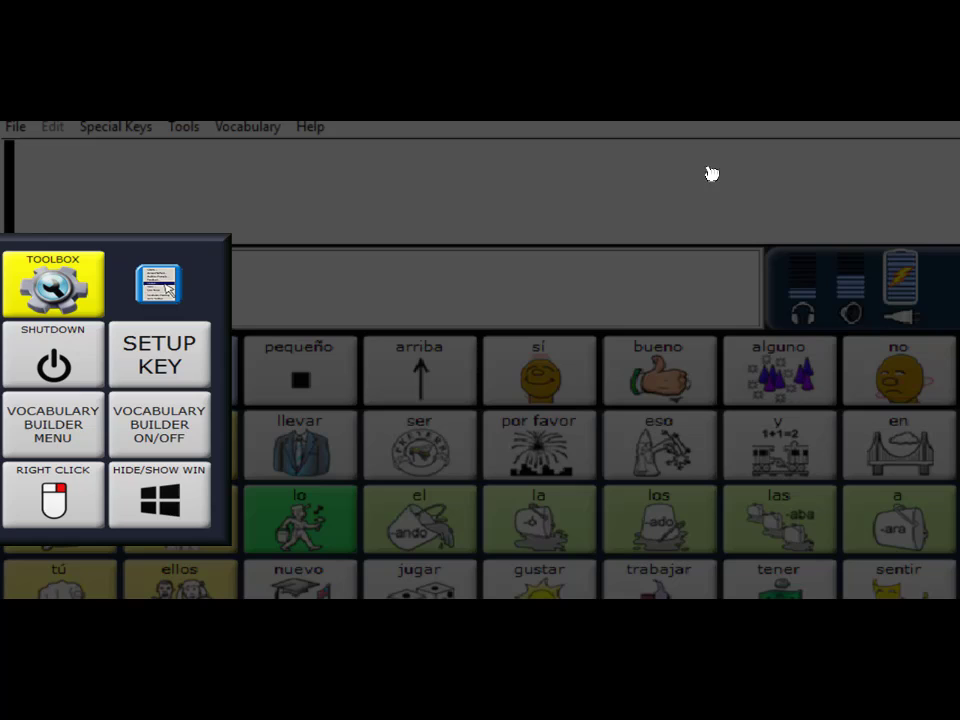
{"action": "left_click", "coordinate": [35, 300]}
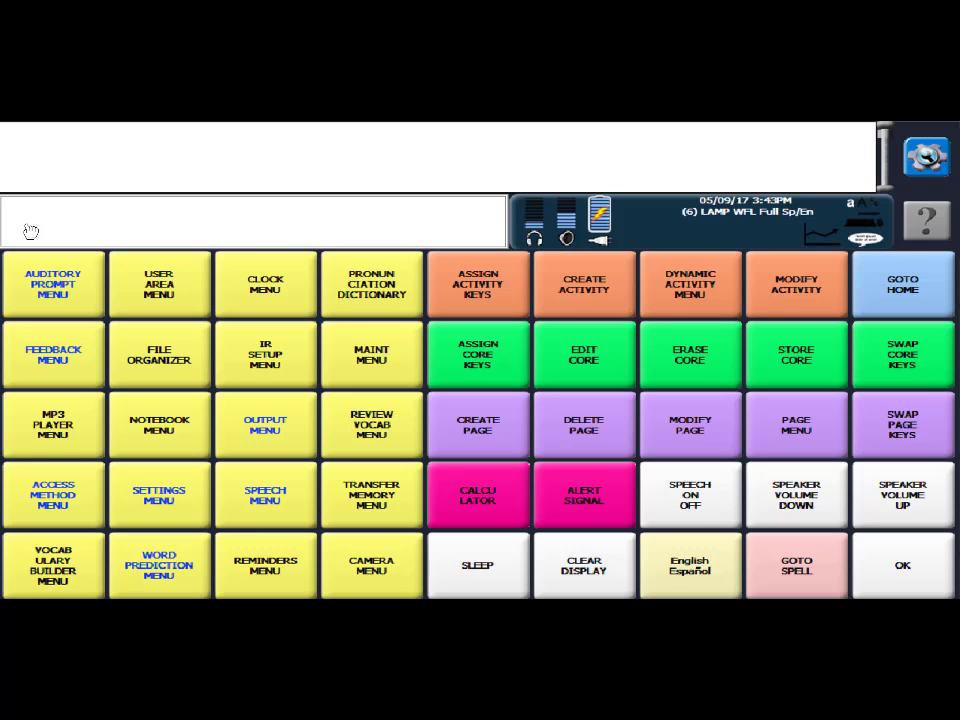
{"action": "left_click", "coordinate": [182, 303]}
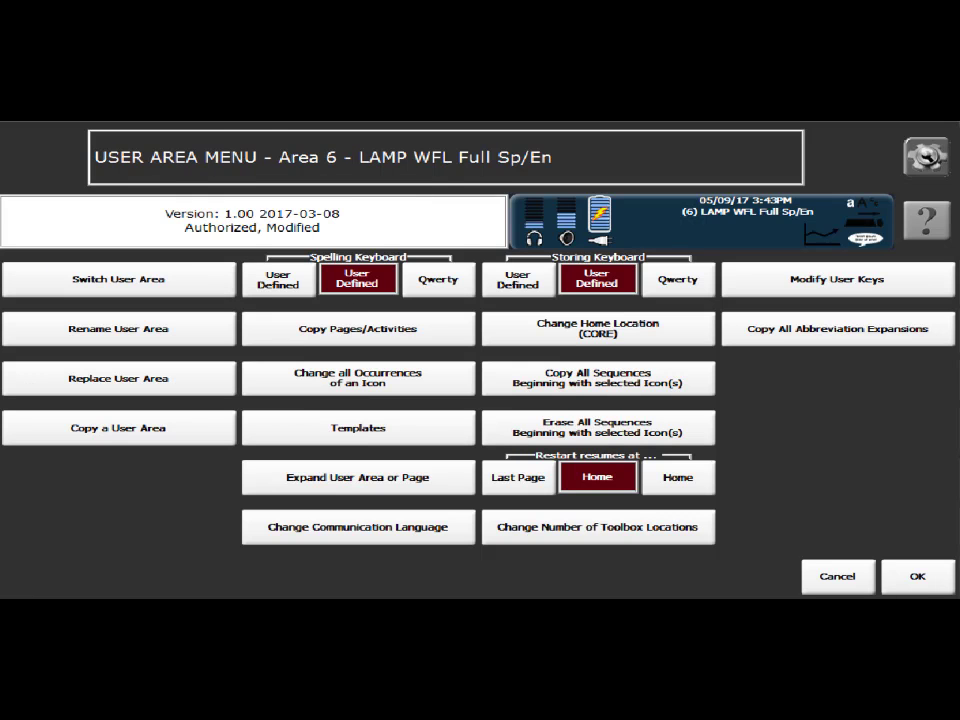
{"action": "left_click", "coordinate": [910, 580]}
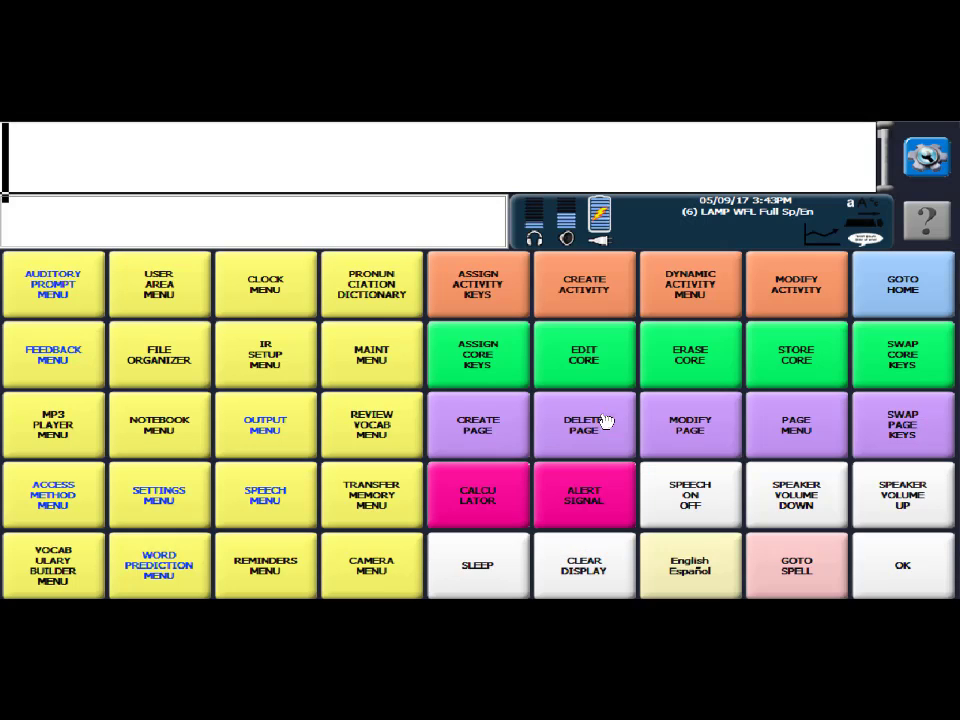
{"action": "left_click", "coordinate": [615, 414]}
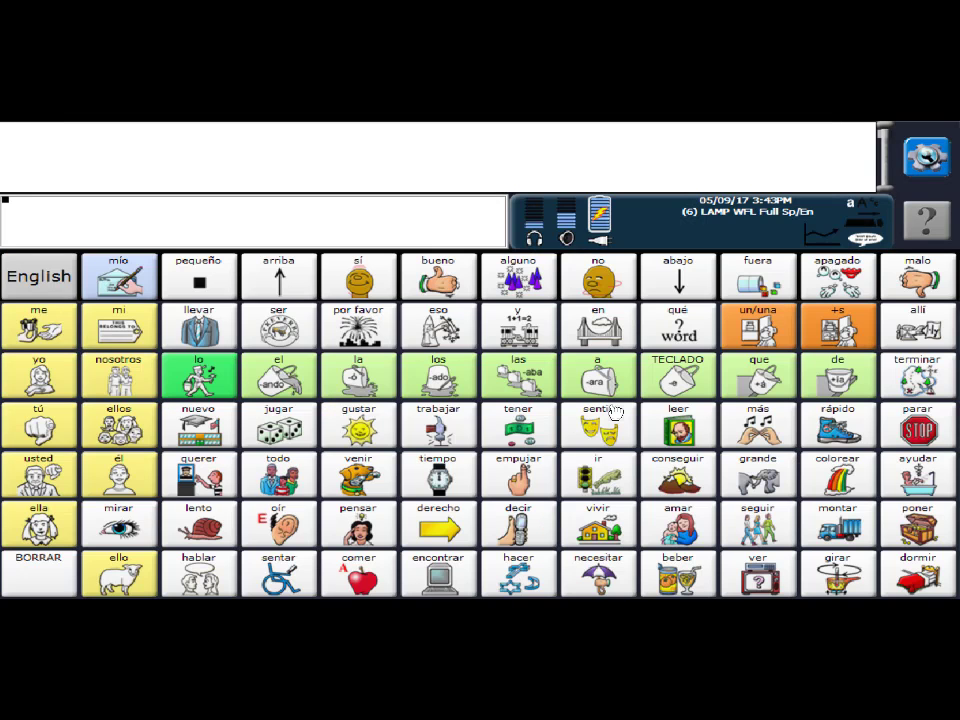
On the English page, remove the VOICE-SET-TEMPORARY tool from the SPANISH key's message, keeping GOTO-HOME
{"action": "left_click", "coordinate": [45, 278]}
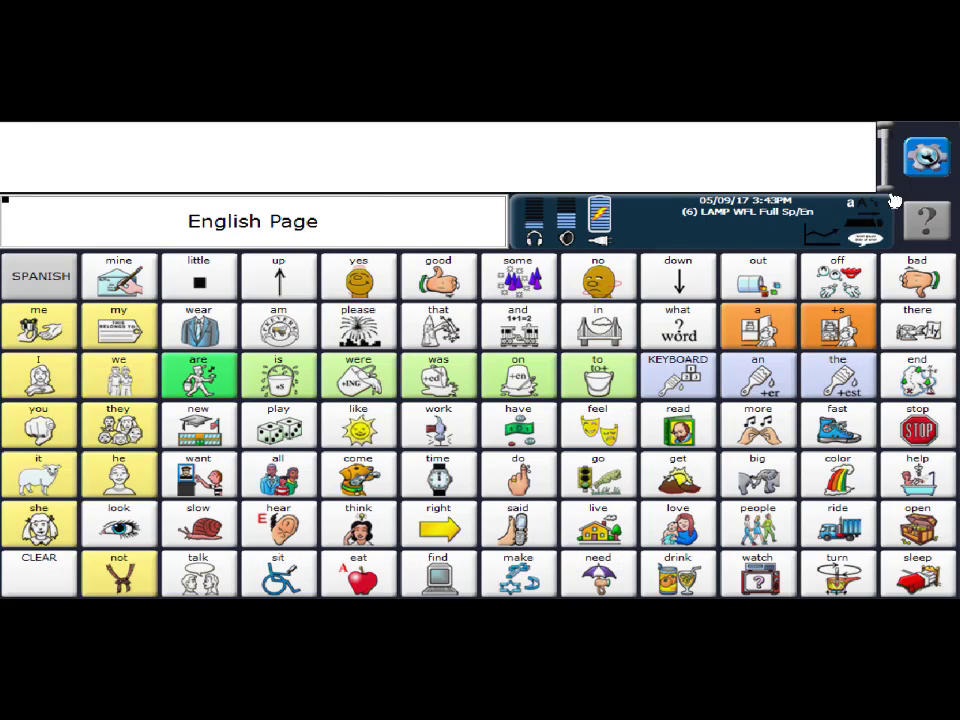
{"action": "left_click", "coordinate": [926, 160]}
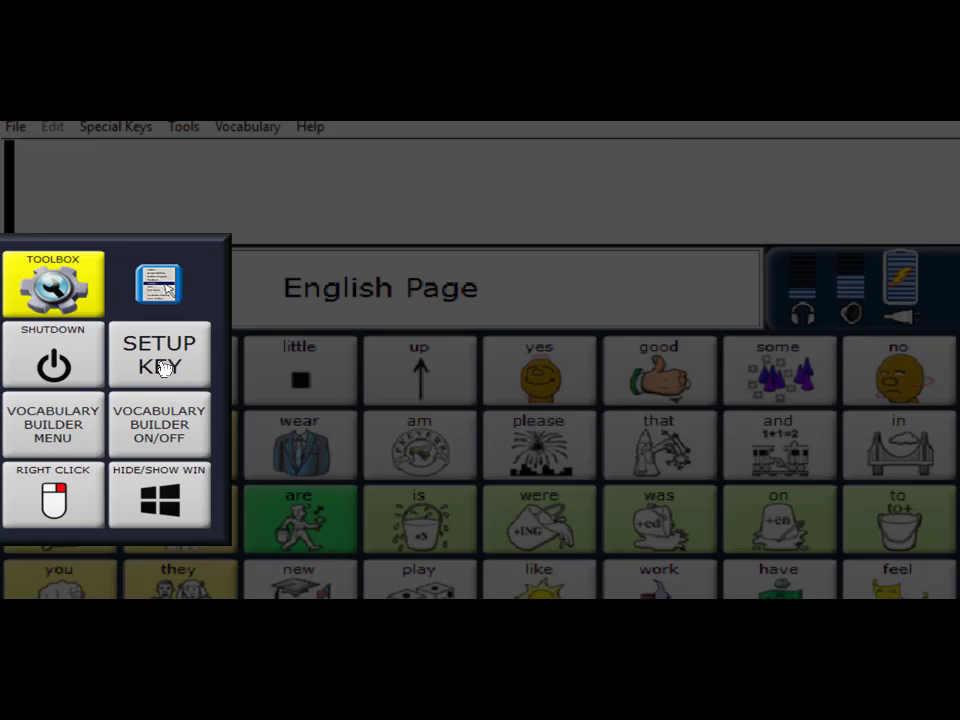
{"action": "left_click", "coordinate": [160, 360]}
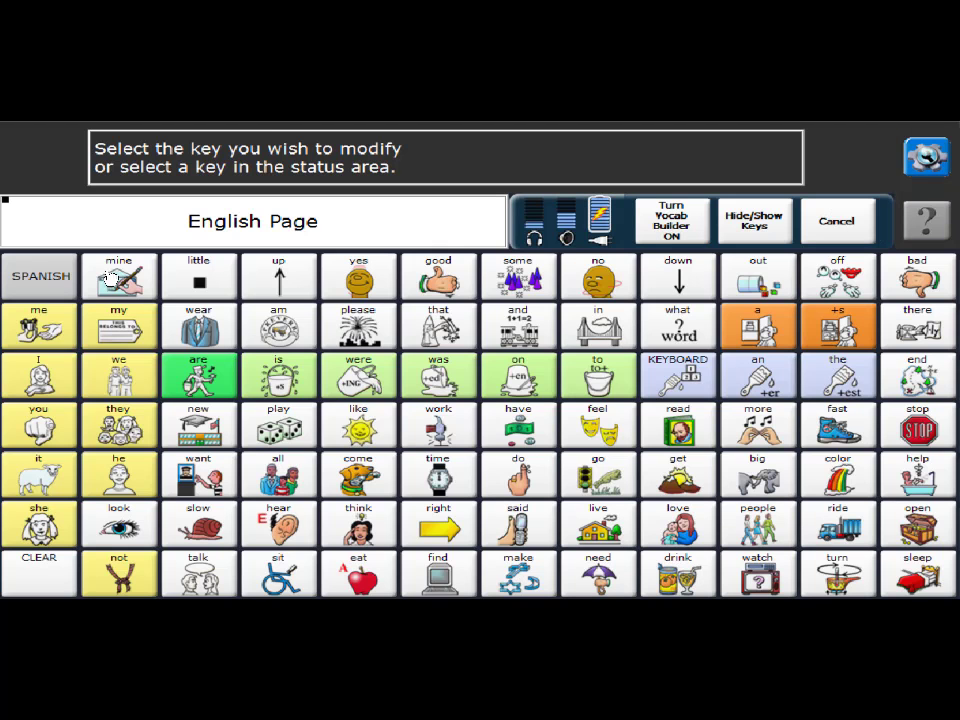
{"action": "left_click", "coordinate": [40, 276]}
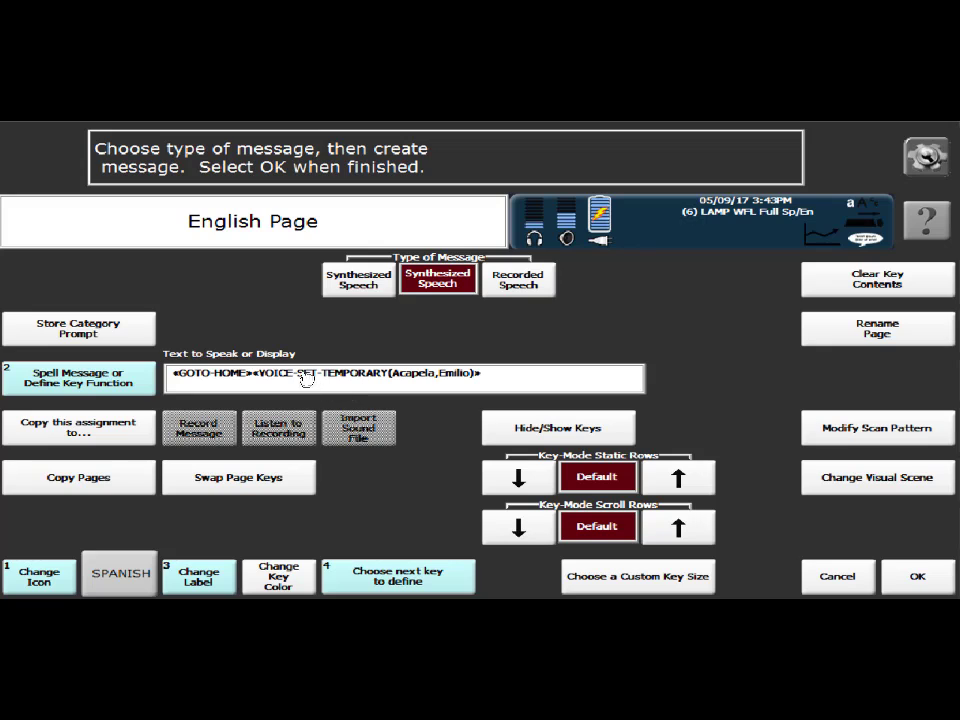
{"action": "left_click", "coordinate": [120, 385]}
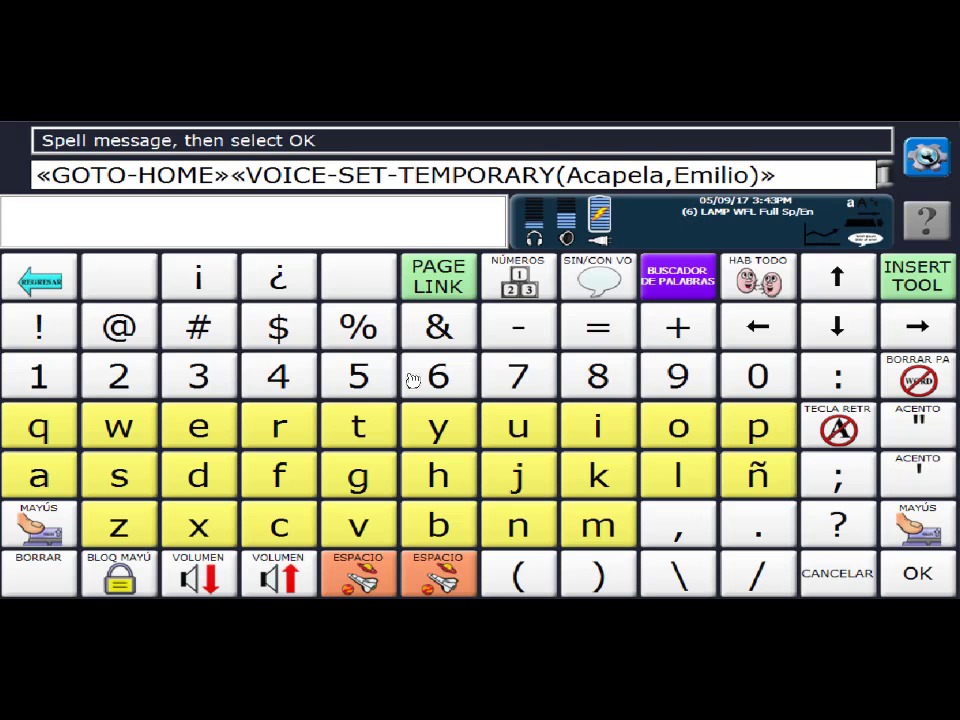
{"action": "left_click", "coordinate": [836, 432]}
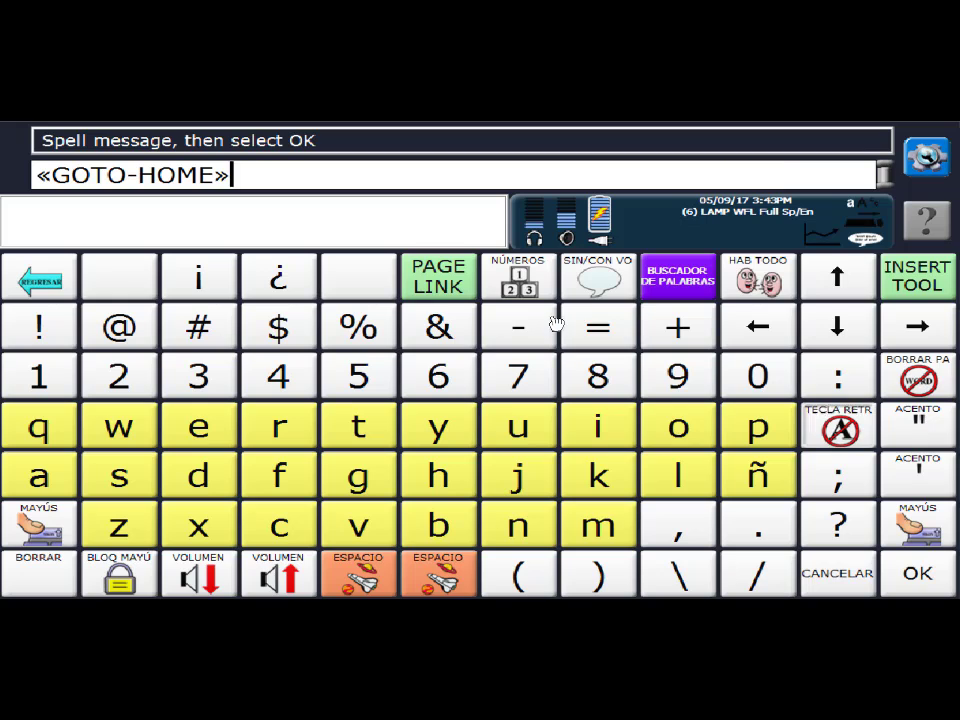
Insert a VOICE SET TEMPORARY tool after GOTO-HOME in the SPANISH key's message
{"action": "left_click", "coordinate": [930, 277]}
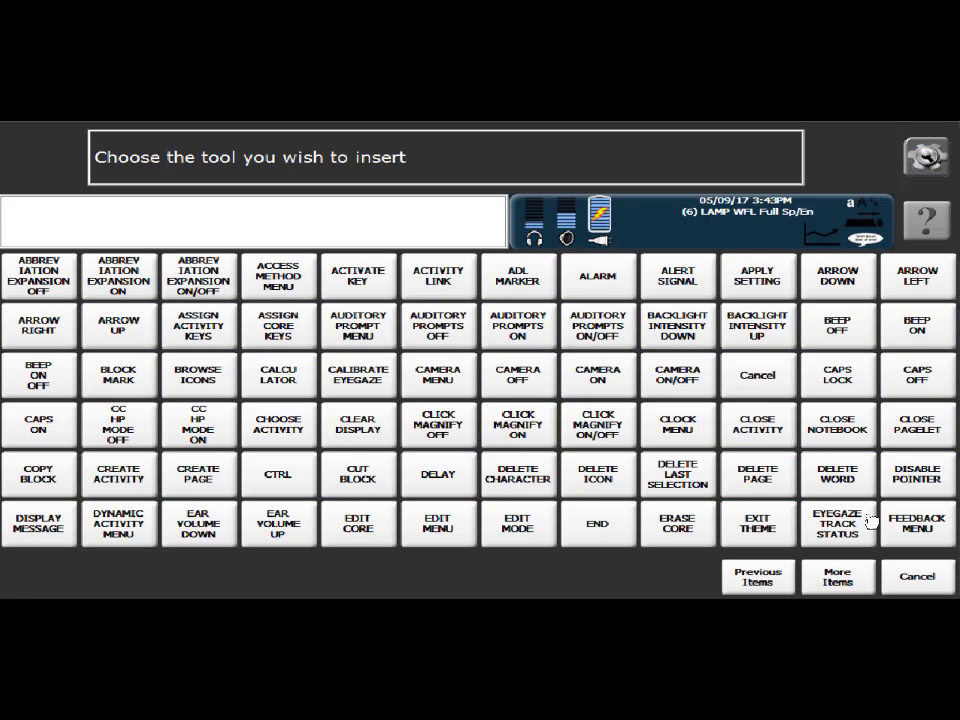
{"action": "left_click", "coordinate": [838, 577]}
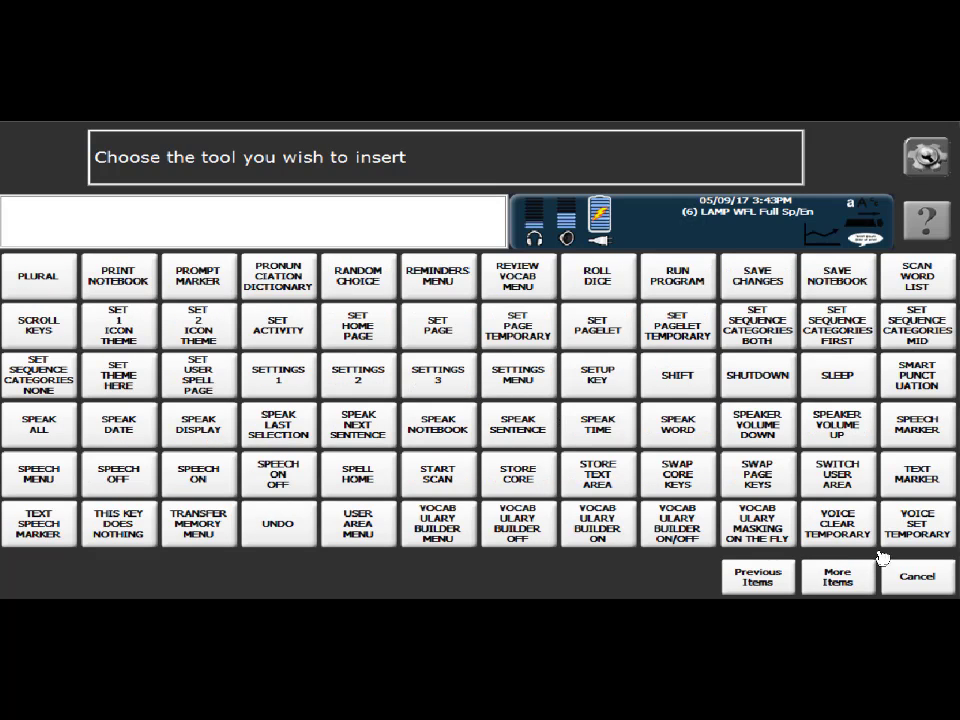
{"action": "left_click", "coordinate": [612, 388]}
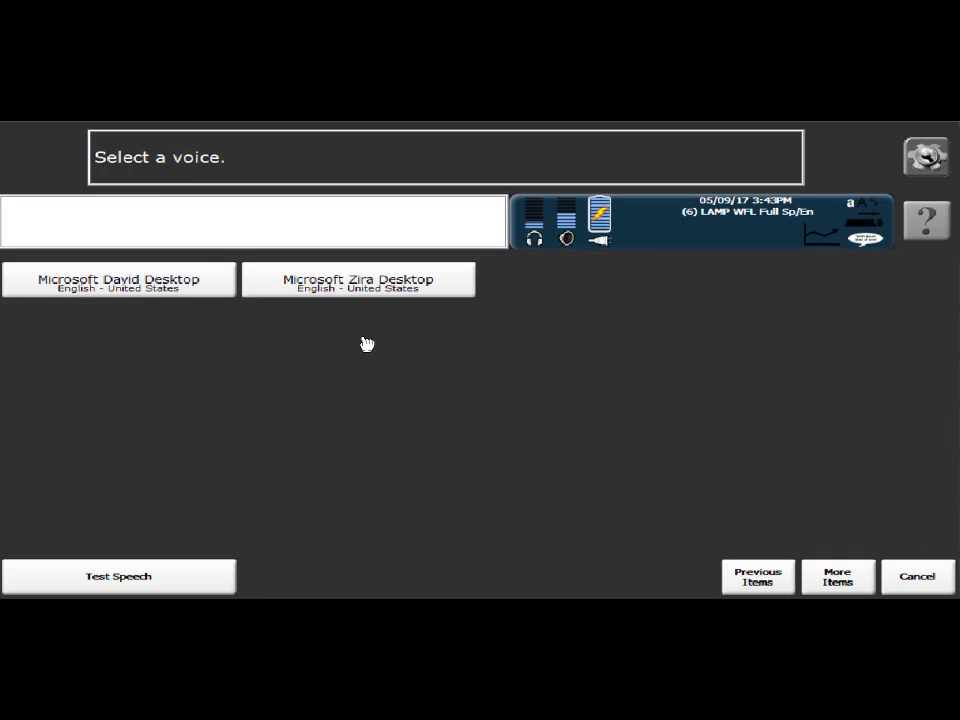